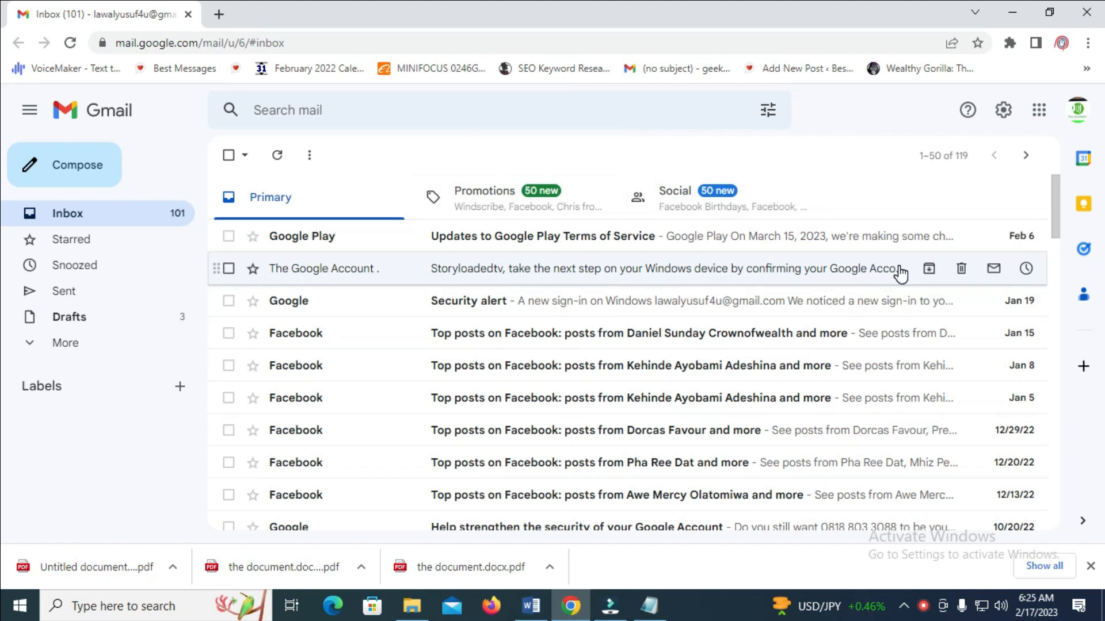
Show the Google apps launcher to reach Drive from the Gmail inbox.
click(1039, 110)
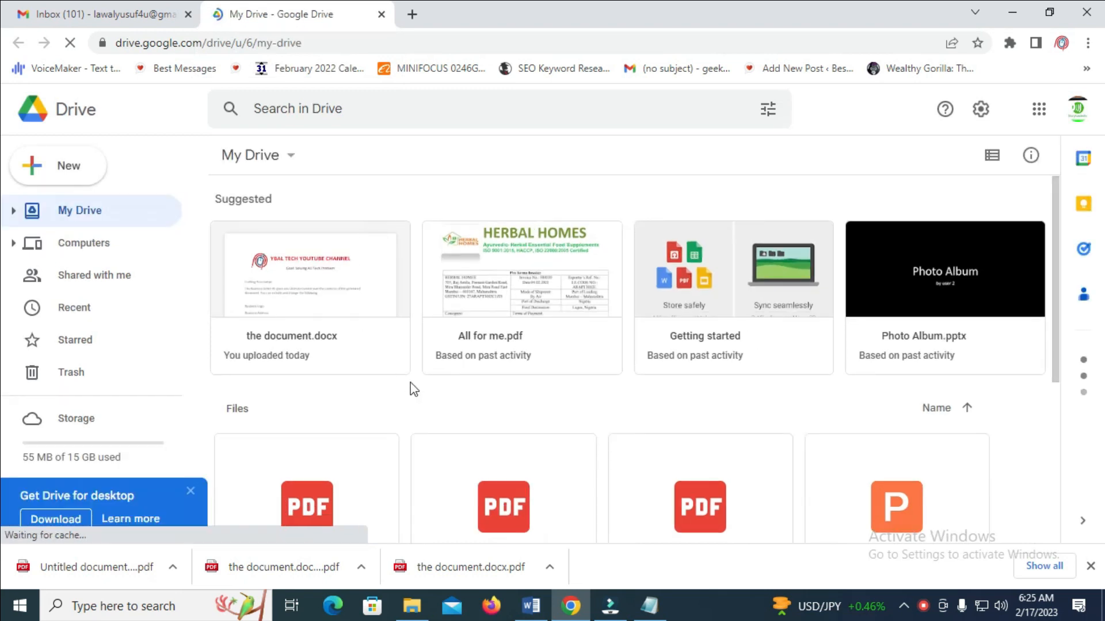
scroll(412, 389, down, 1)
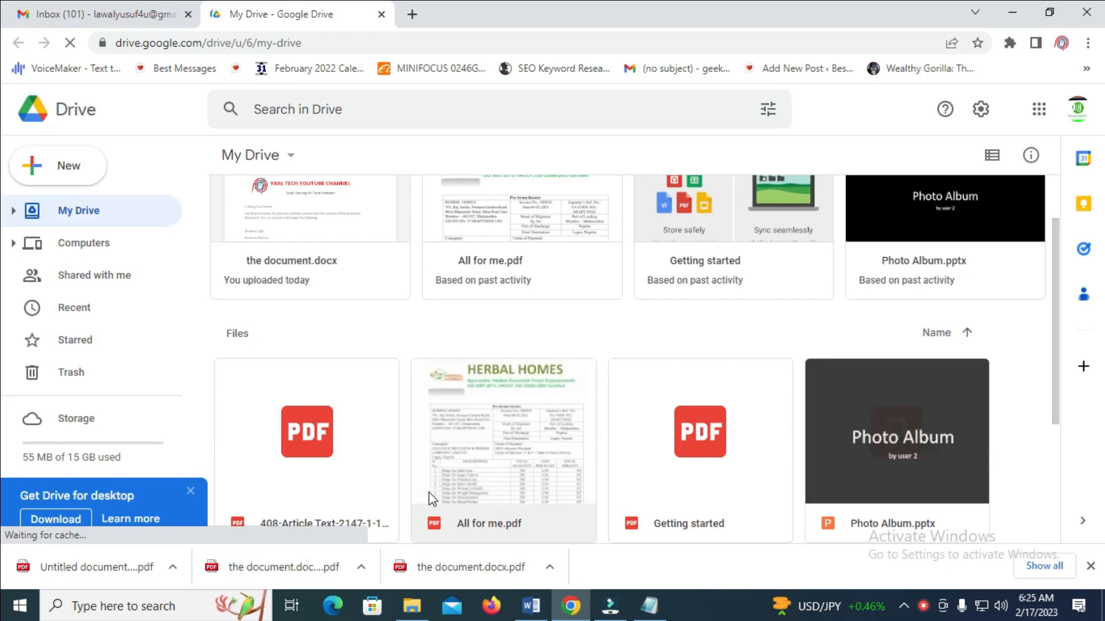
scroll(1047, 305, up, 2)
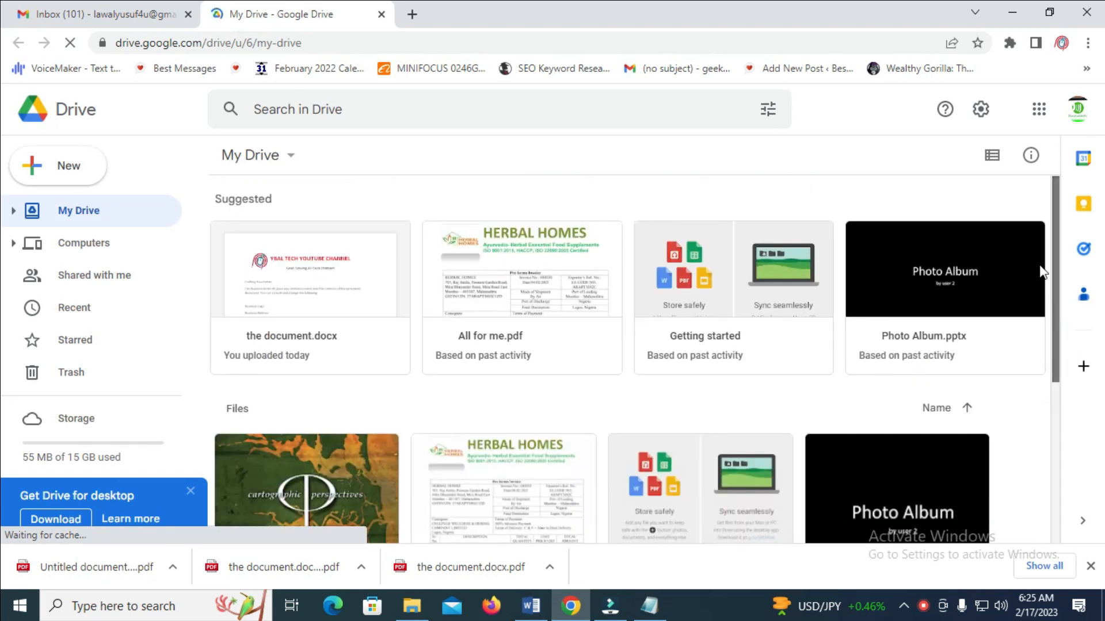
click(411, 606)
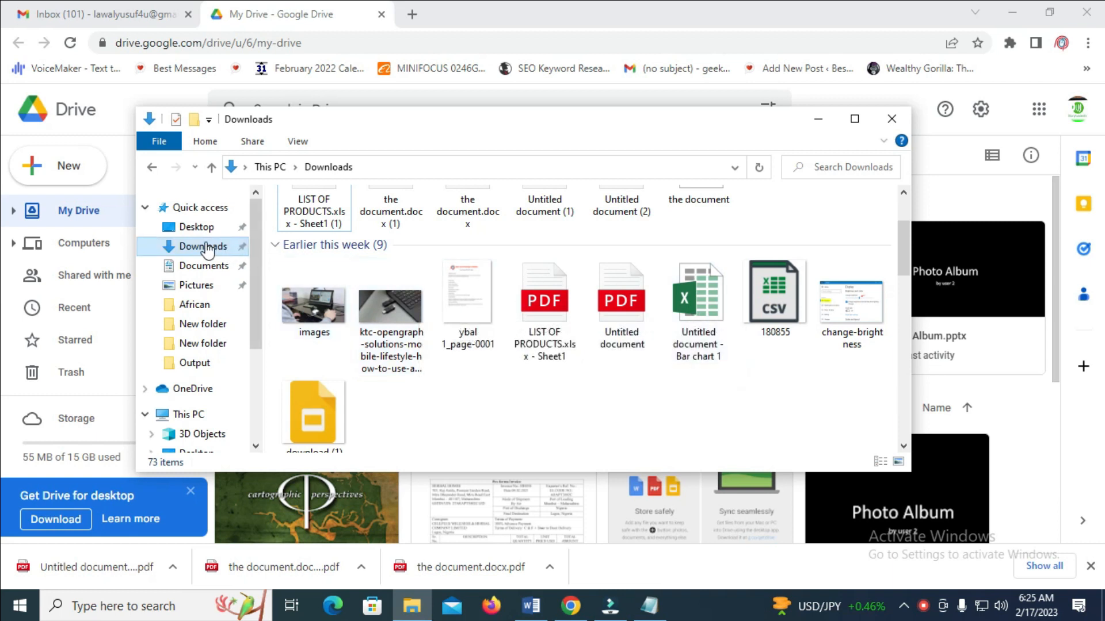
mouse_move(202, 245)
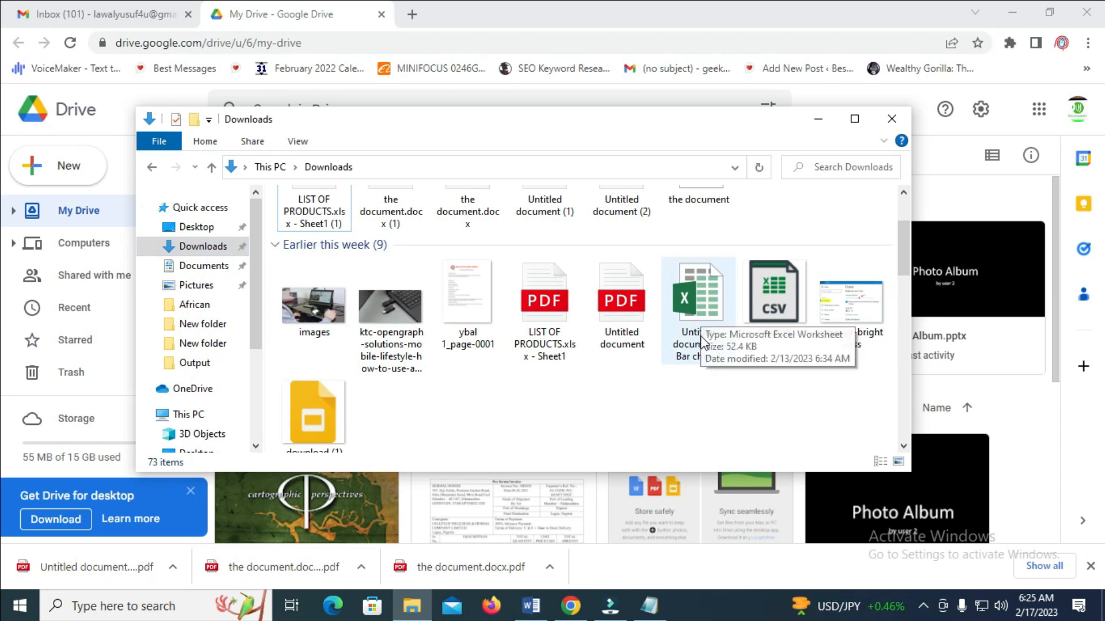
Back in My Drive, choose New > File upload to bring up the file picker.
click(943, 163)
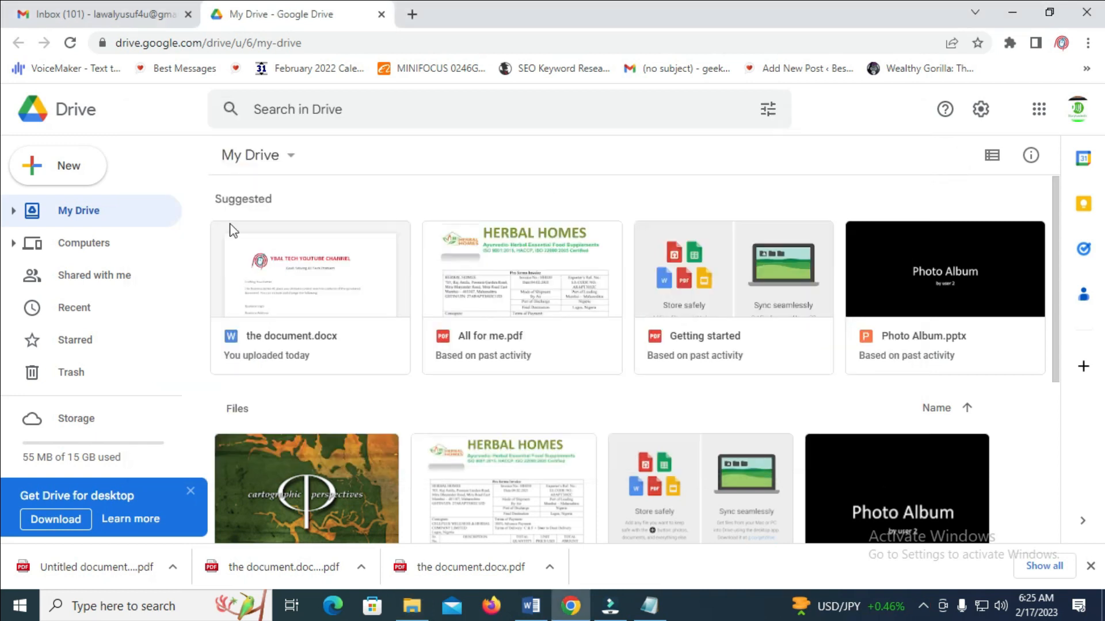
click(47, 165)
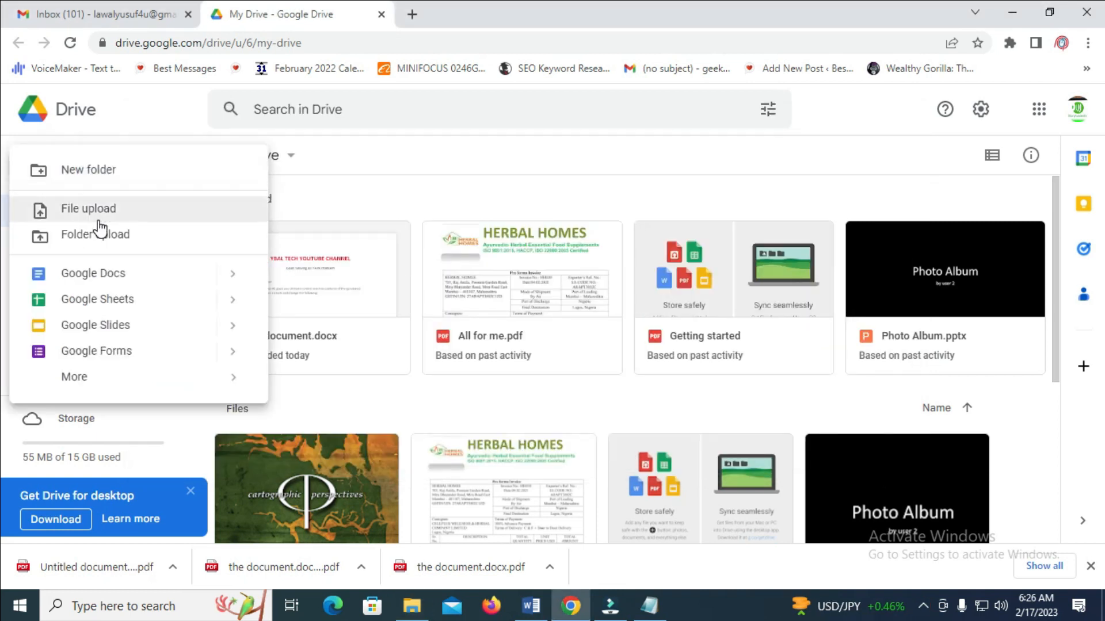
click(113, 208)
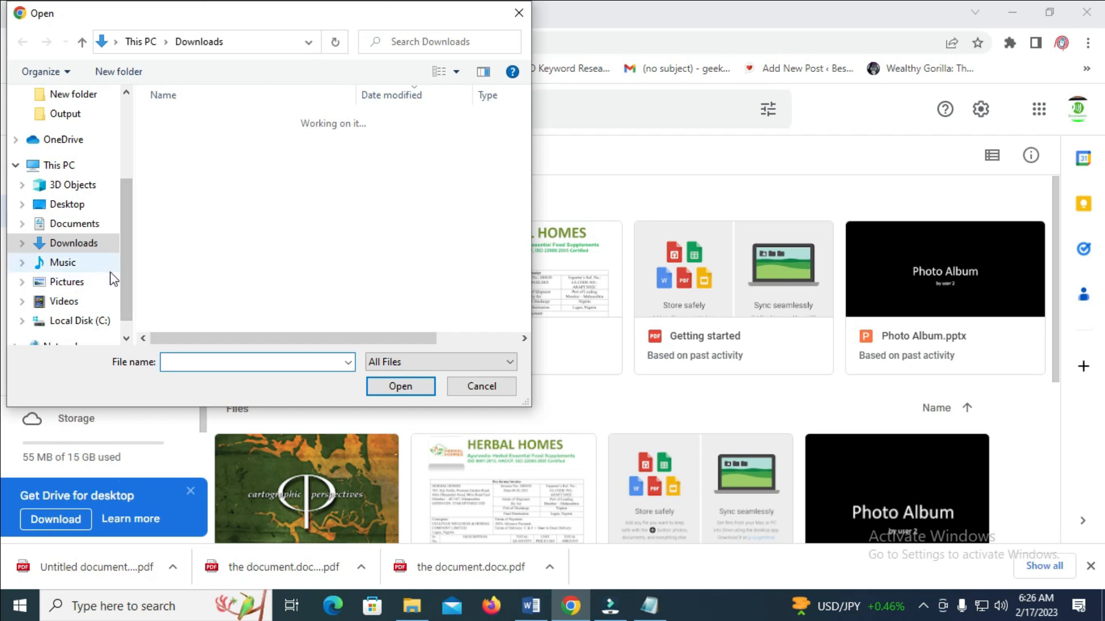
Upload 'Untitled document - Bar chart 1' from the Downloads folder.
click(67, 245)
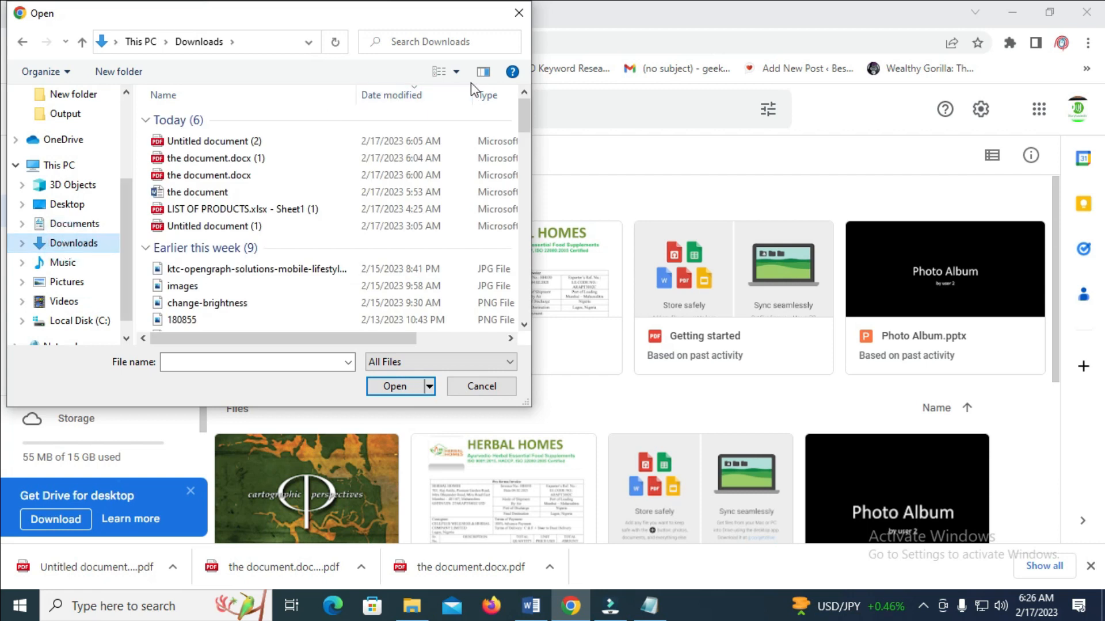
drag(523, 111, 524, 125)
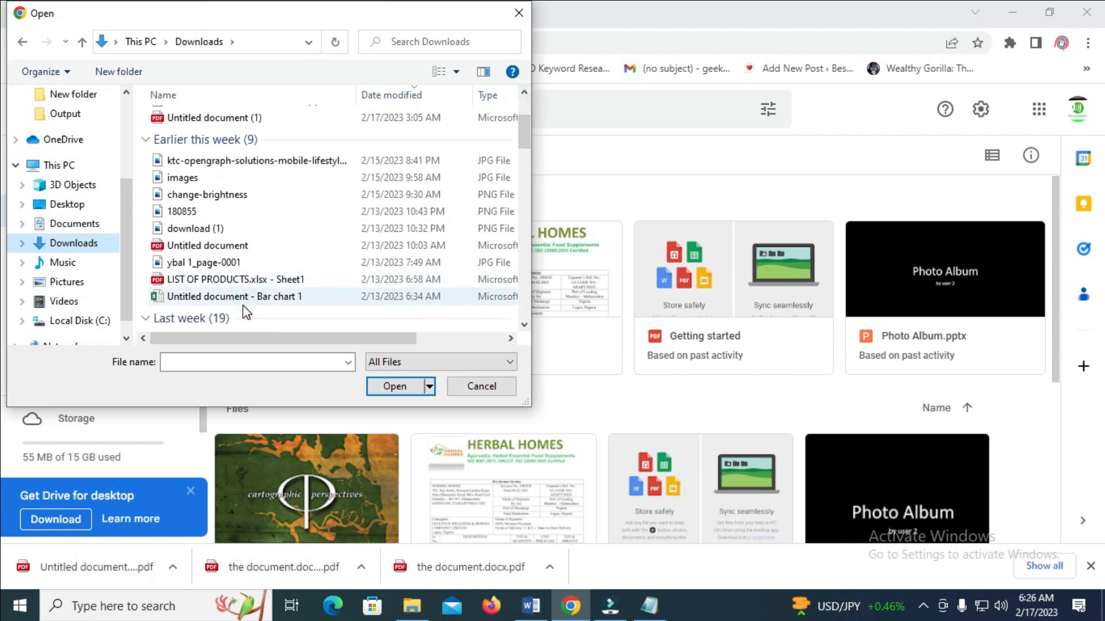
click(245, 297)
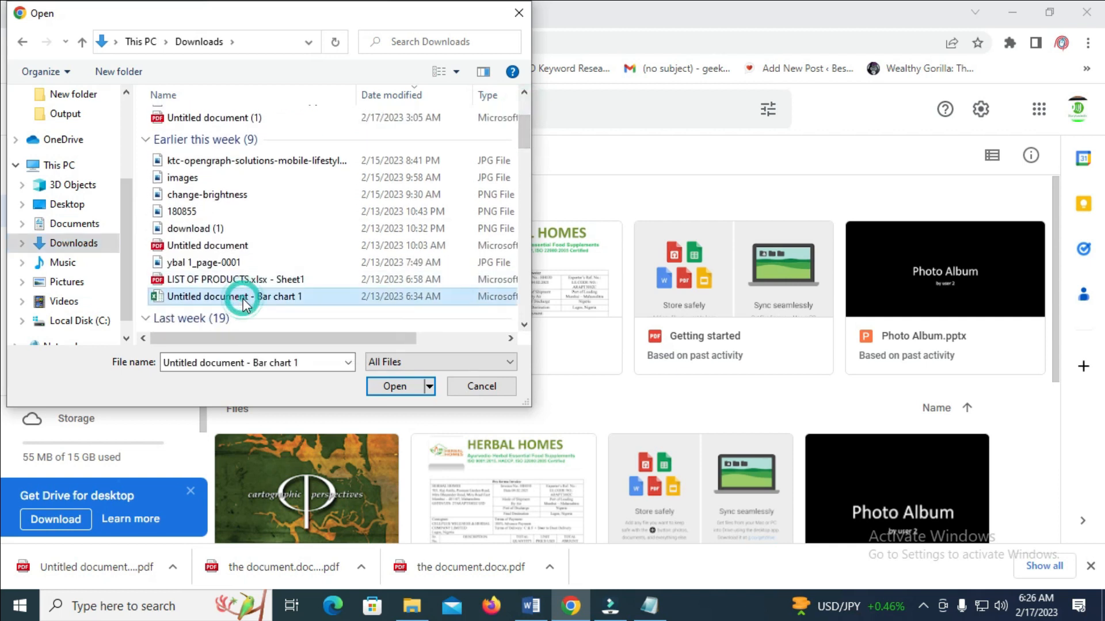
click(397, 386)
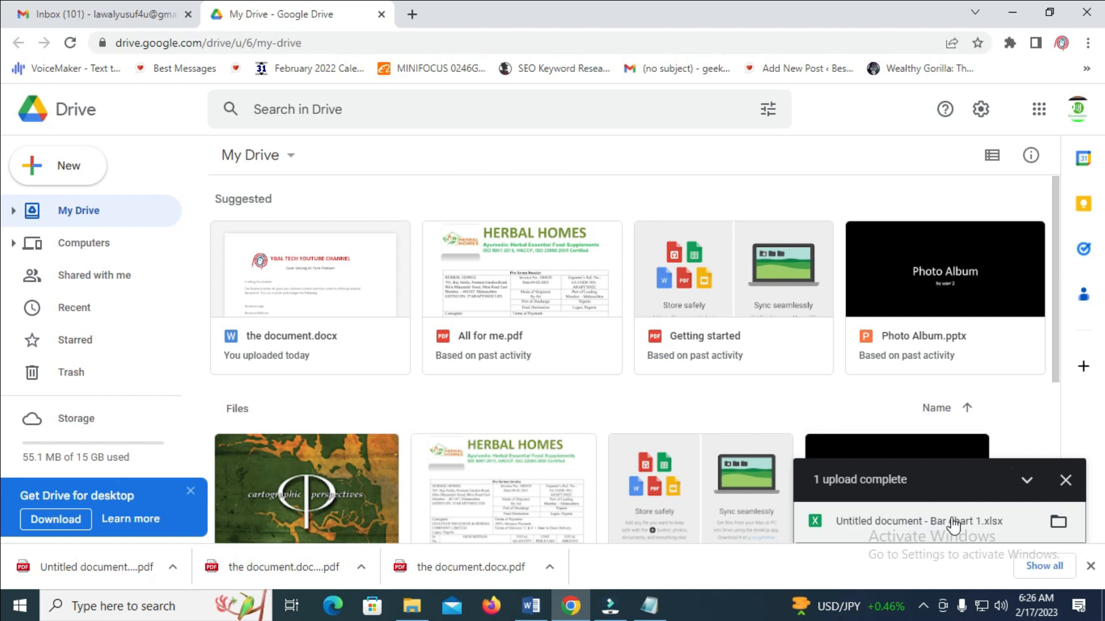
Dismiss the '1 upload complete' notice once the spreadsheet finishes uploading.
click(1066, 481)
scroll(552, 346, down, 1)
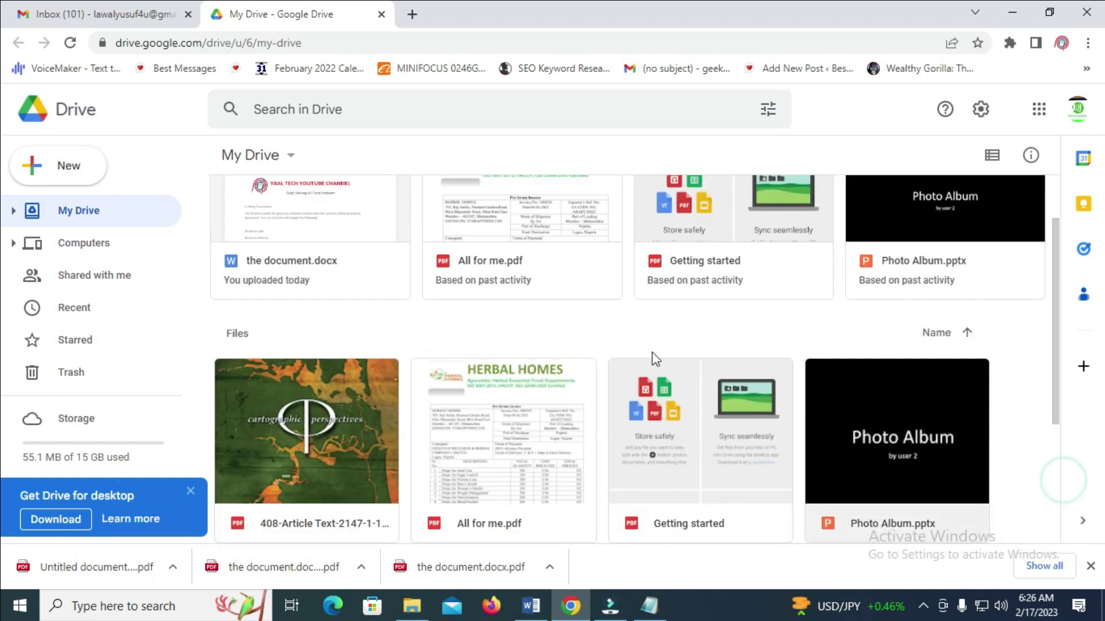
Reload My Drive so 'Untitled document - Bar chart' appears among suggested files.
click(72, 43)
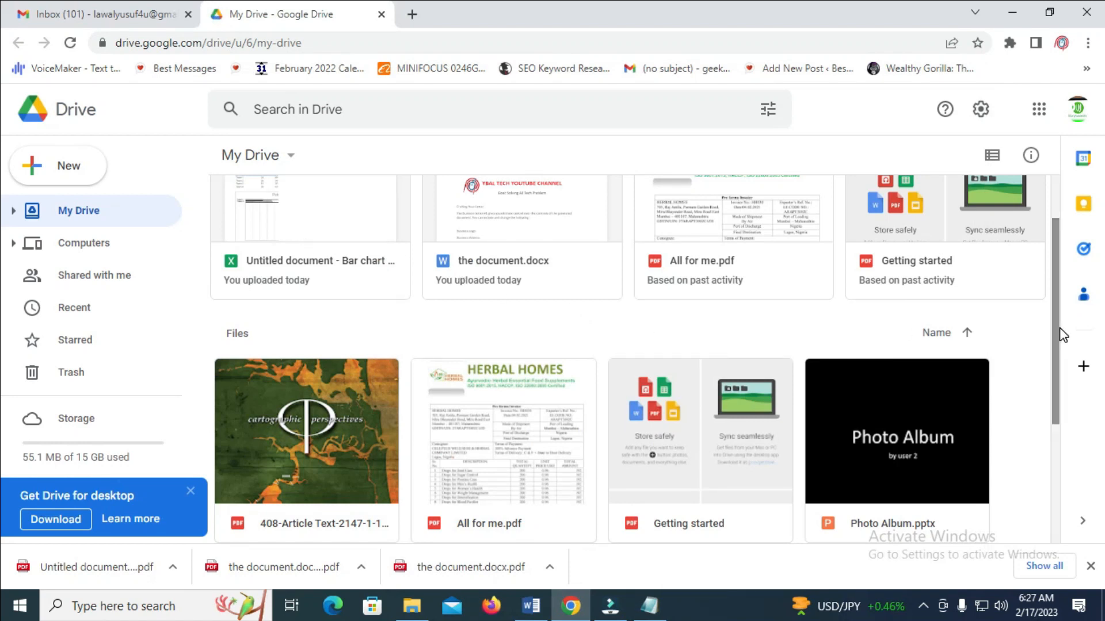
drag(1055, 327, 1050, 293)
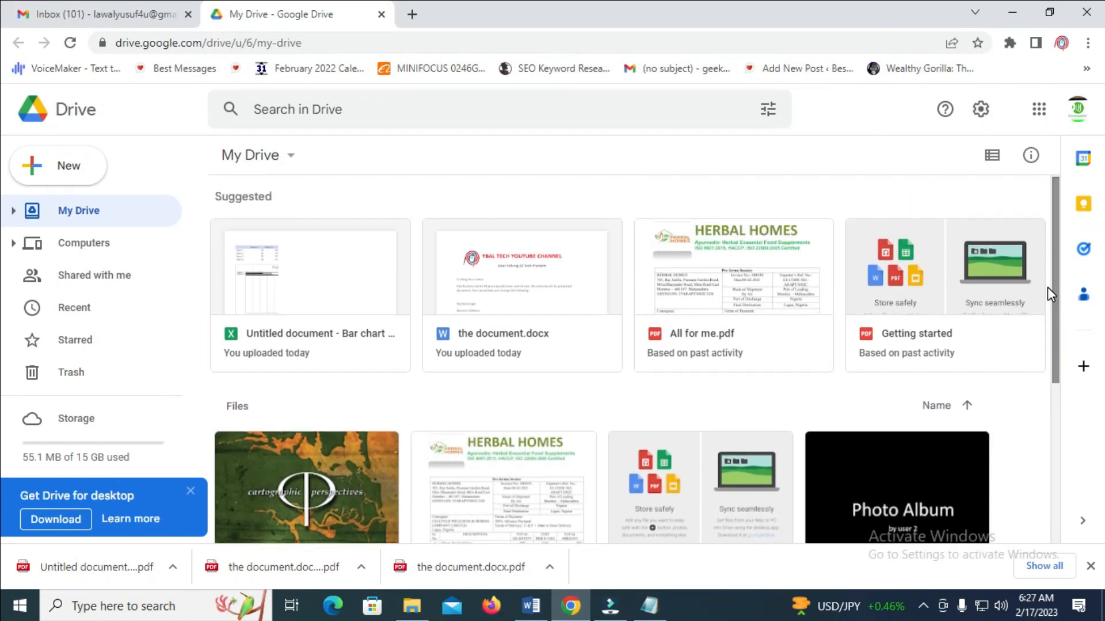